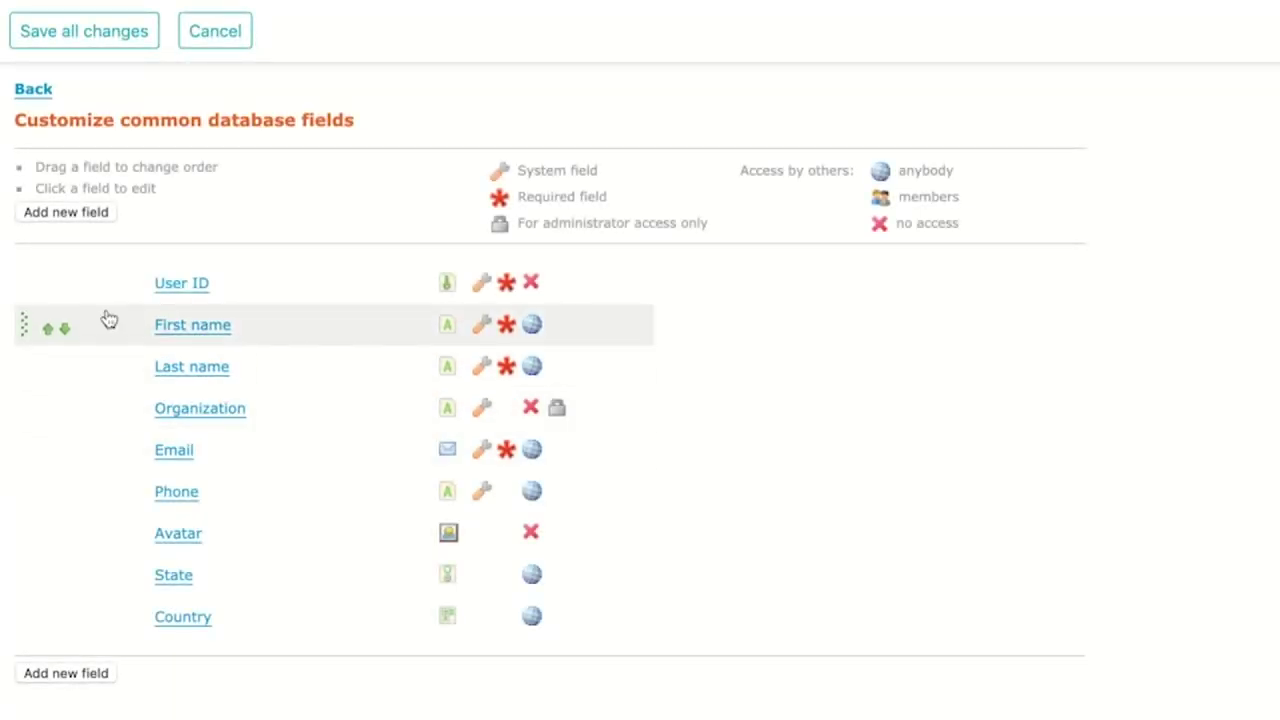
Step: Start adding a new field under Customize common database fields for contacts
left_click(86, 226)
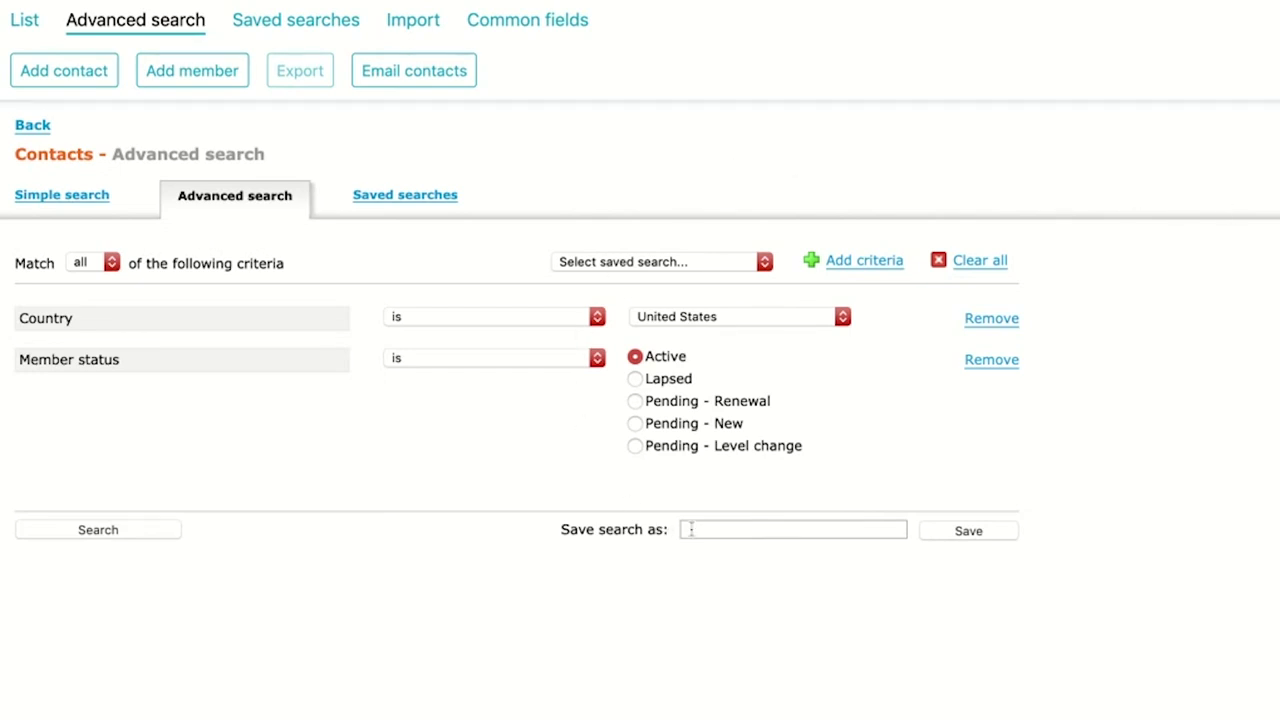
Step: Start naming the advanced contact search so it can be saved
left_click(727, 521)
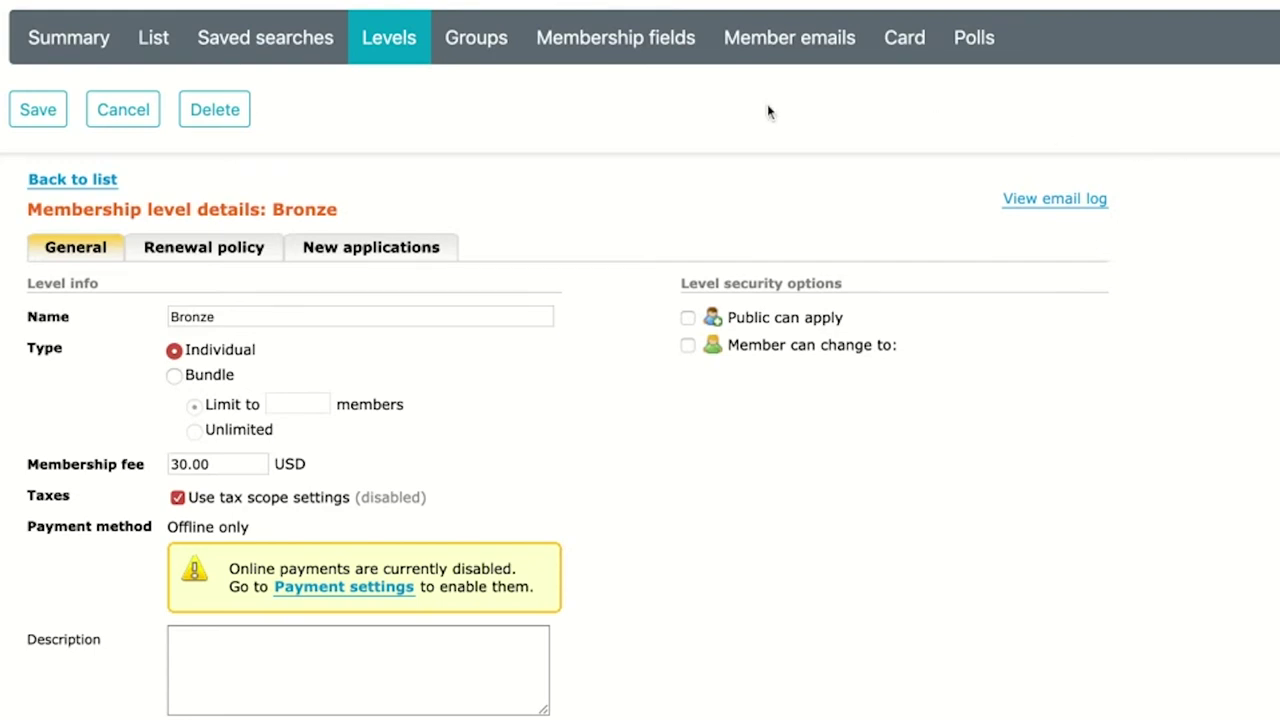
Step: Review the Bronze membership level's Renewal policy settings
left_click(227, 249)
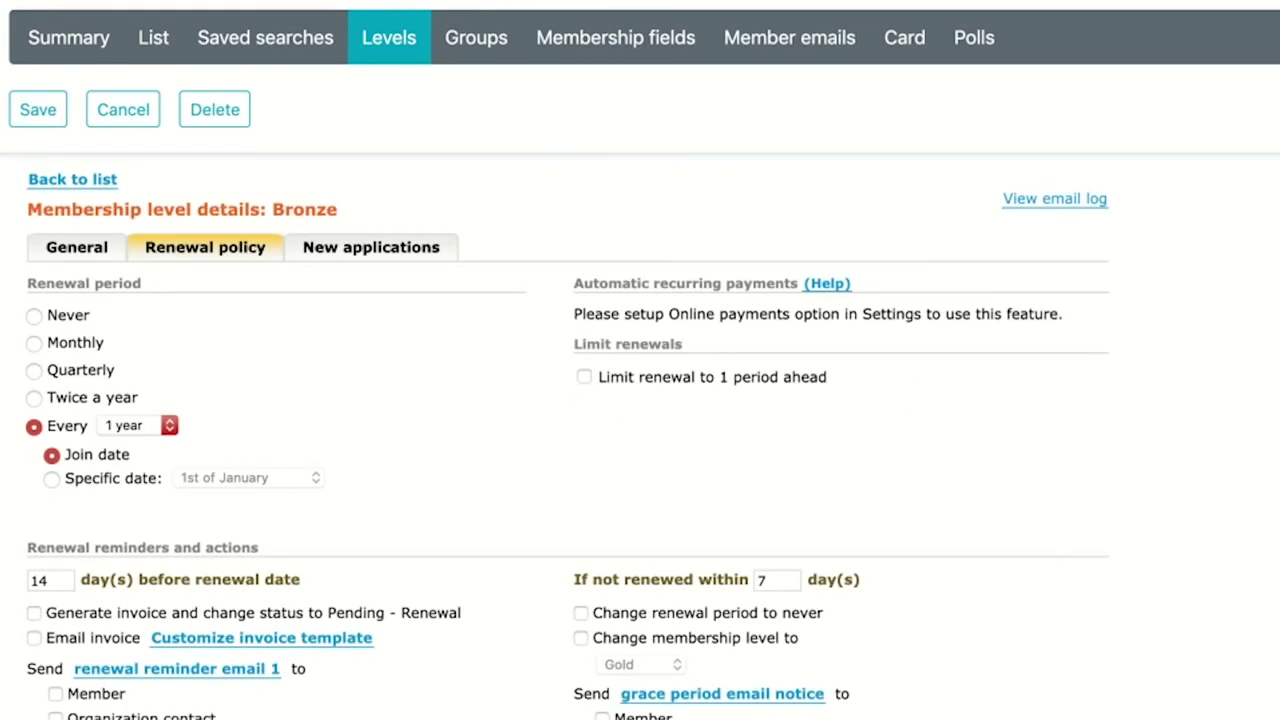
scroll(567, 436, "down", 1)
scroll(567, 436, "down", 1)
scroll(567, 436, "down", 1)
scroll(567, 436, "down", 1)
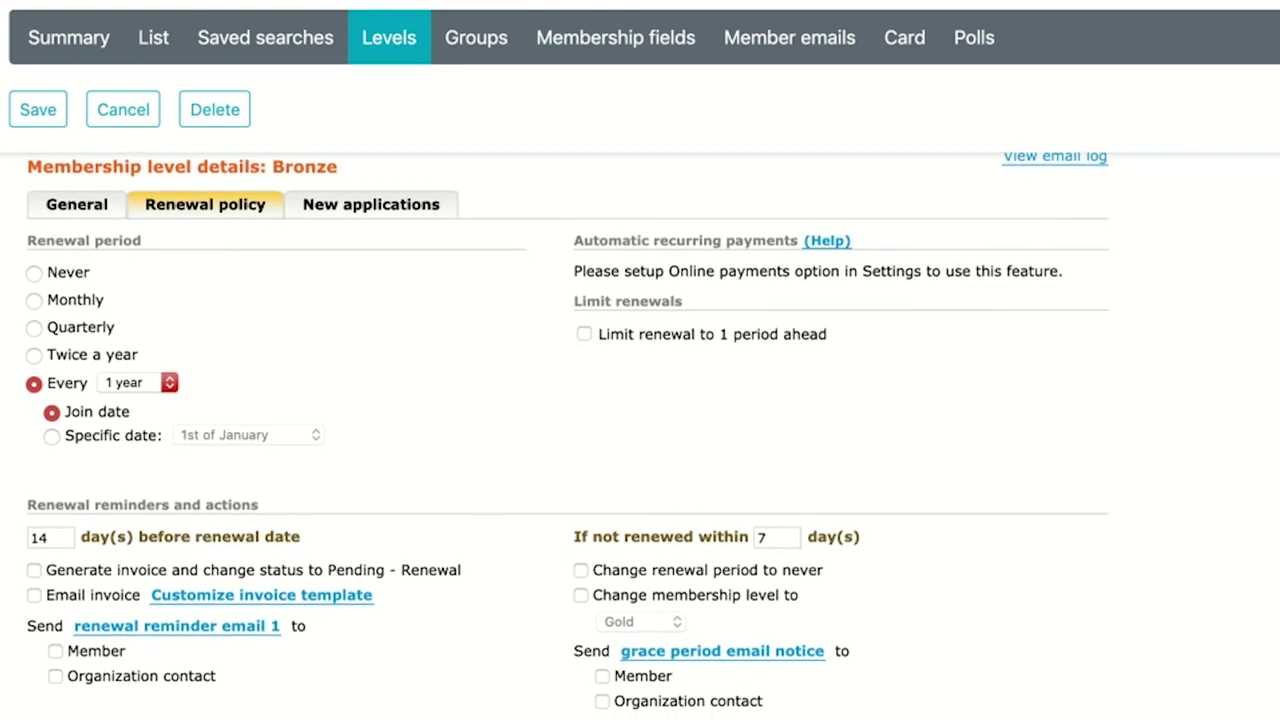
scroll(567, 436, "down", 1)
scroll(567, 436, "down", 1)
scroll(567, 436, "down", 1)
scroll(567, 436, "down", 1)
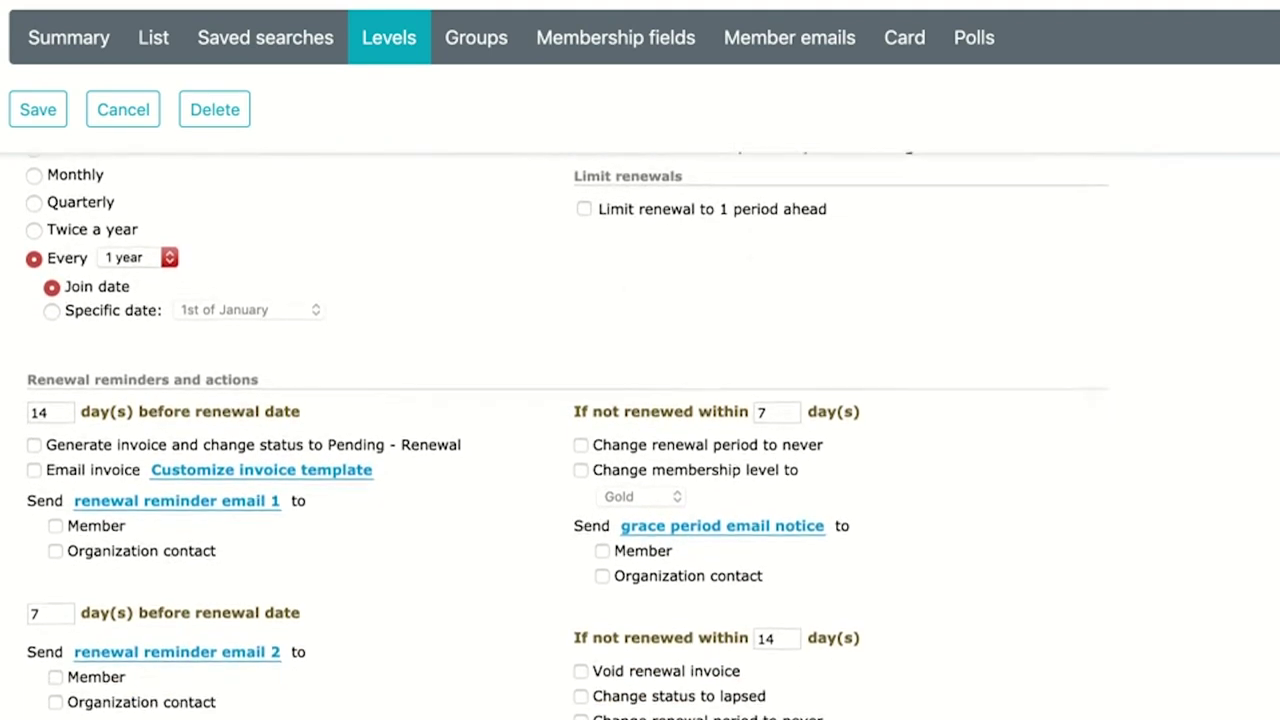
scroll(567, 436, "down", 1)
scroll(567, 436, "down", 1)
scroll(567, 436, "down", 1)
scroll(567, 436, "down", 1)
scroll(567, 436, "down", 1)
scroll(567, 436, "down", 1)
scroll(567, 436, "down", 1)
scroll(567, 436, "down", 1)
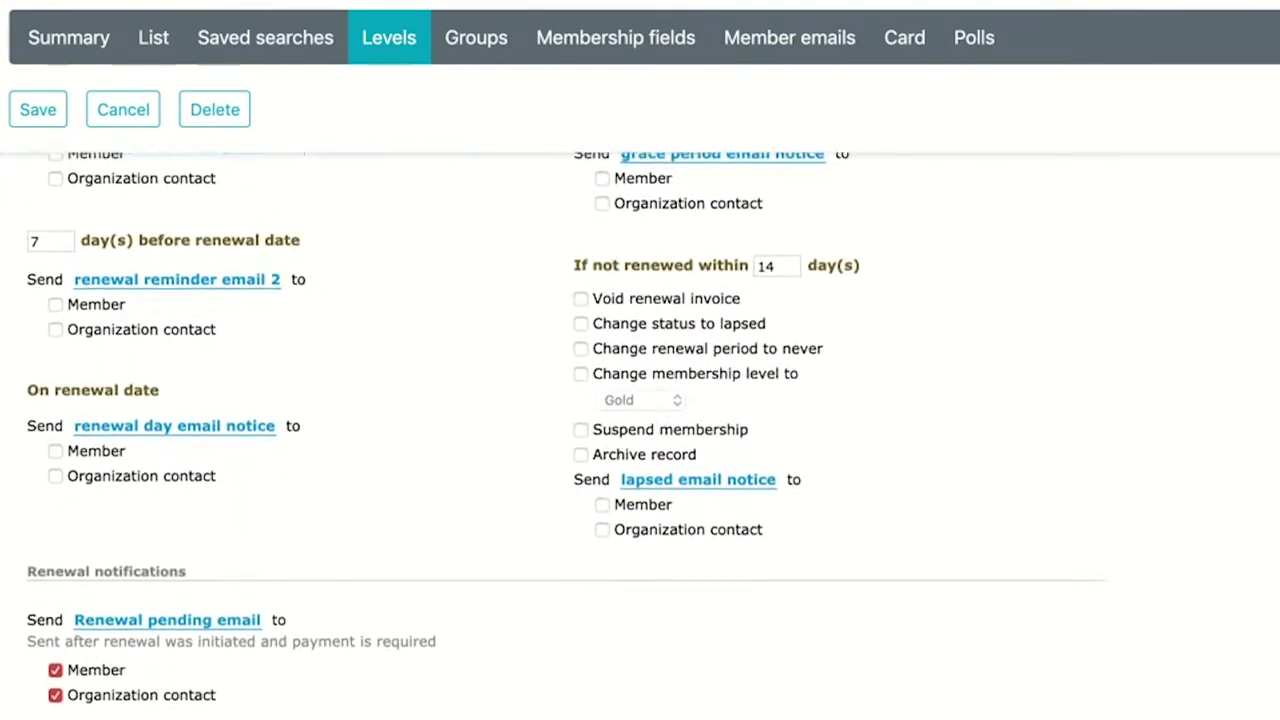
scroll(640, 436, "down", 1)
scroll(640, 436, "up", 10)
scroll(640, 436, "up", 3)
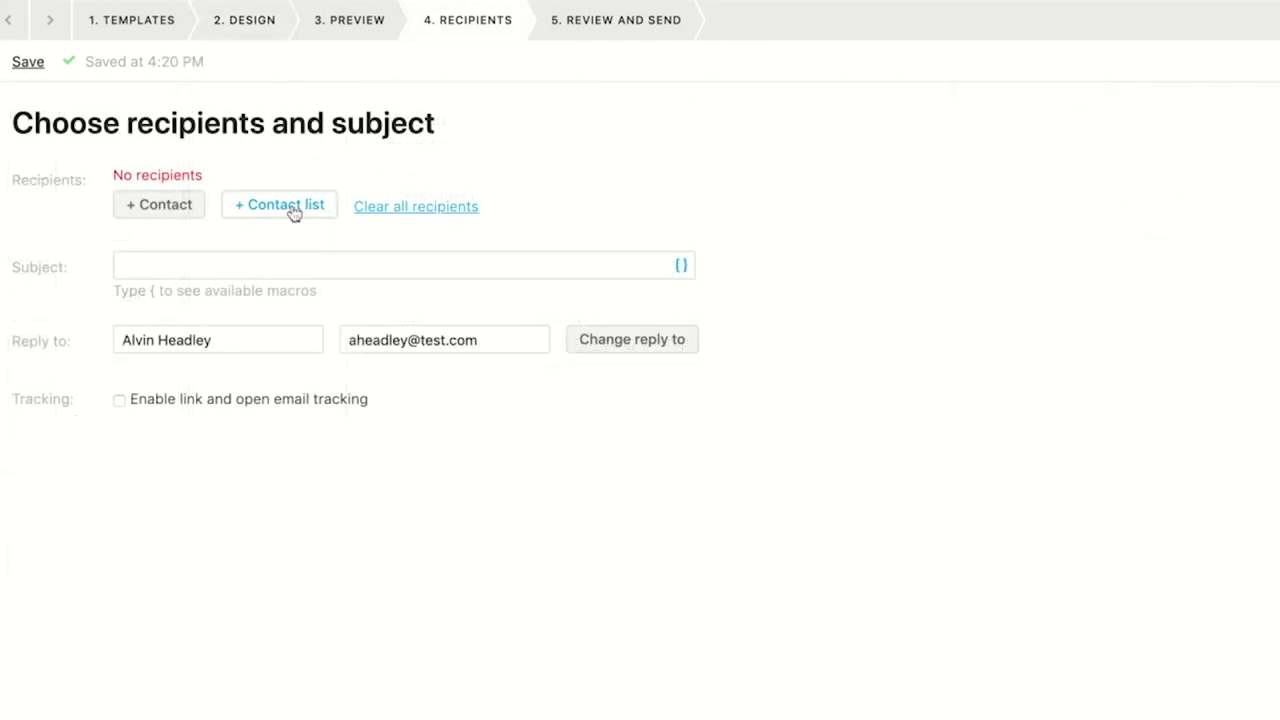
Step: Add a contact list as the email draft's recipients
left_click(292, 210)
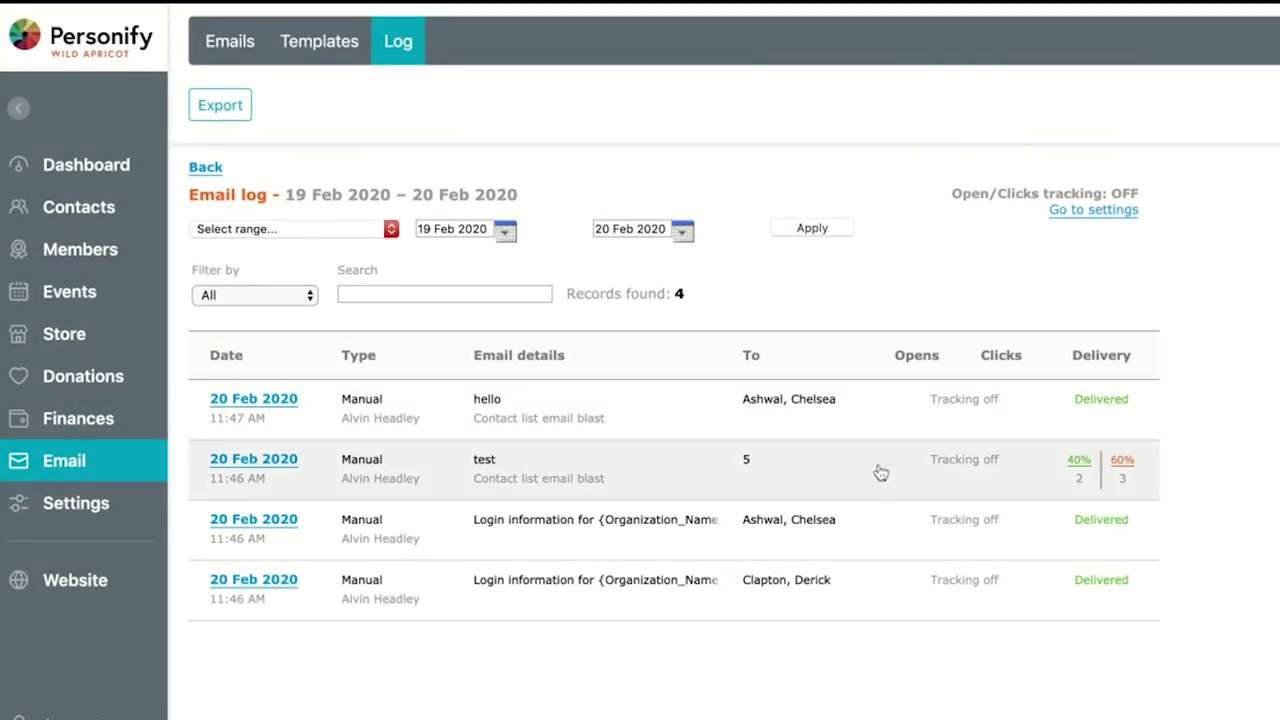
Step: Open the 'test' email's delivery details from the Email log
left_click(883, 489)
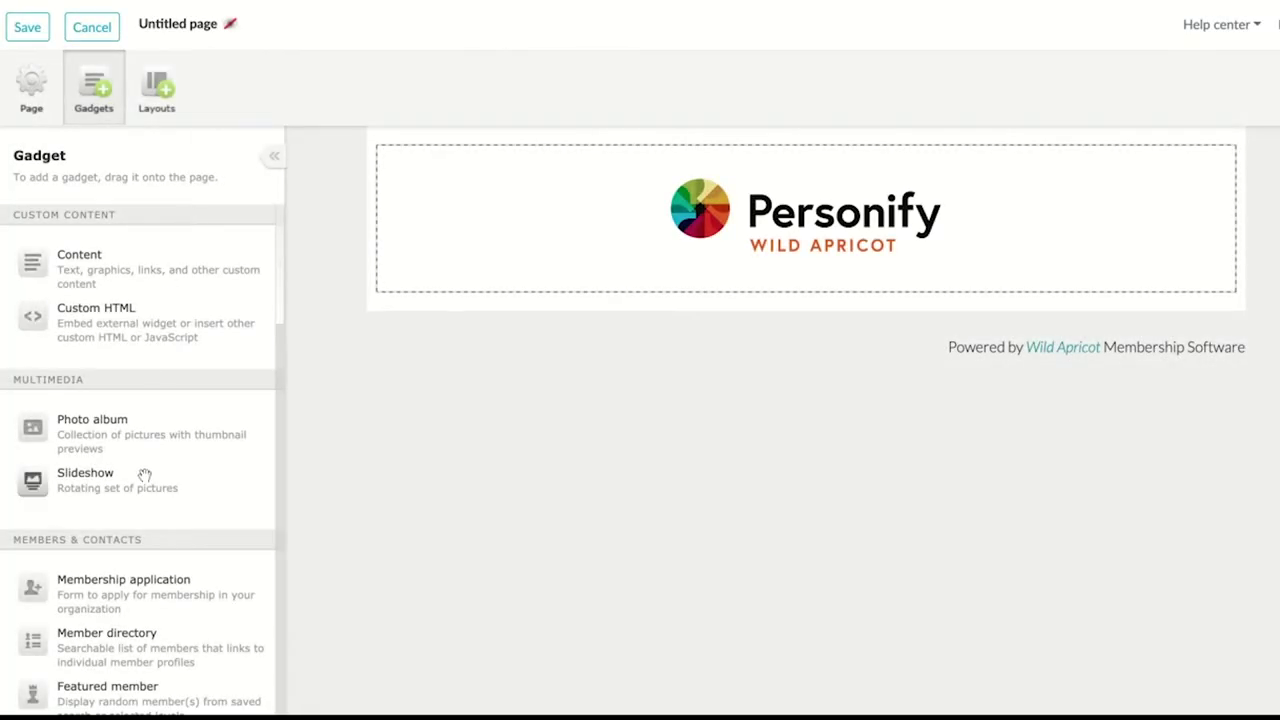
Step: Place a Membership application gadget below the new page's header
left_click_drag(128, 593, 270, 521)
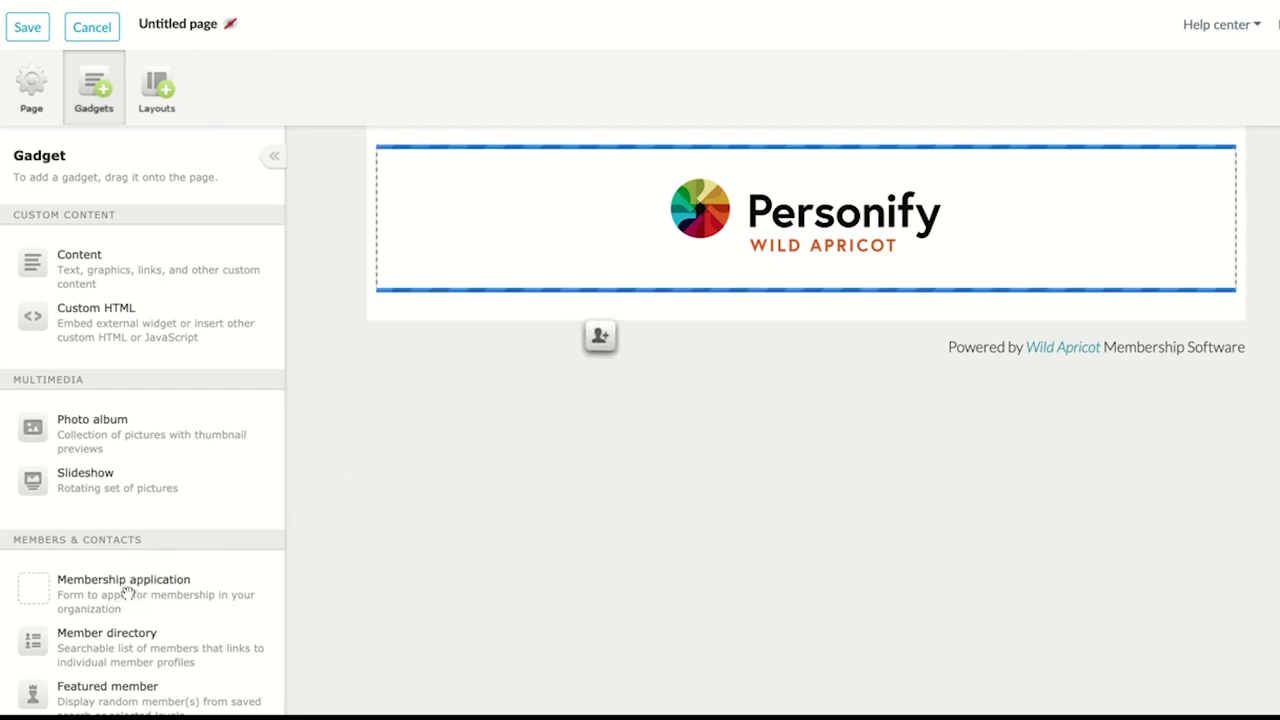
left_click_drag(594, 342, 634, 289)
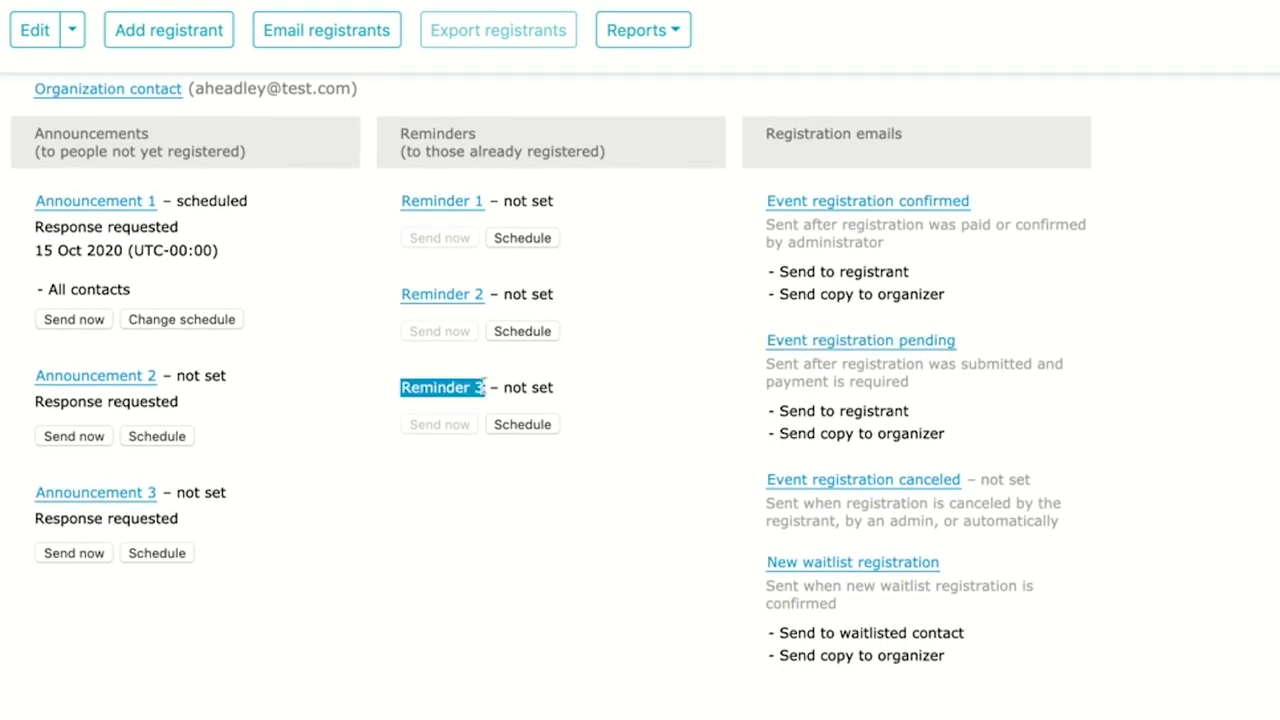
Step: Open the Schedule options for the event's Announcement 2 email
left_click(164, 440)
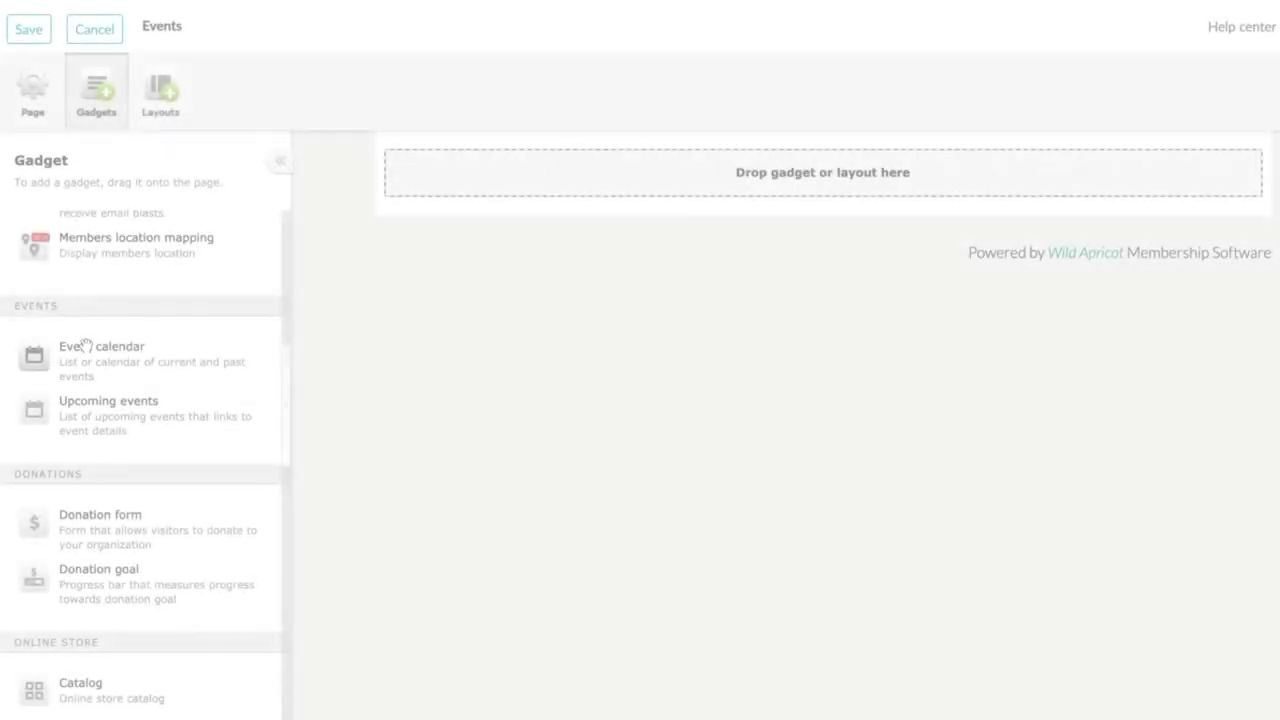
Step: Drop an Event calendar gadget on the Events page with Default view set to Calendar
left_click_drag(86, 346, 557, 180)
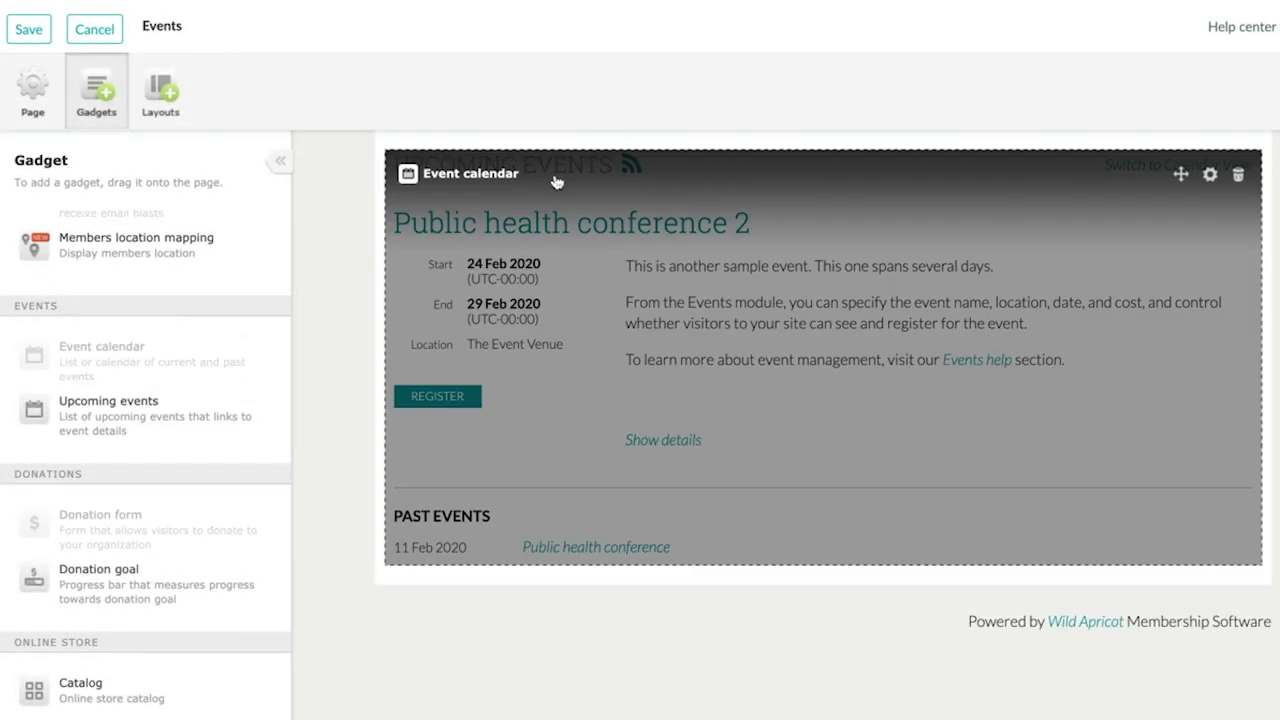
left_click(557, 180)
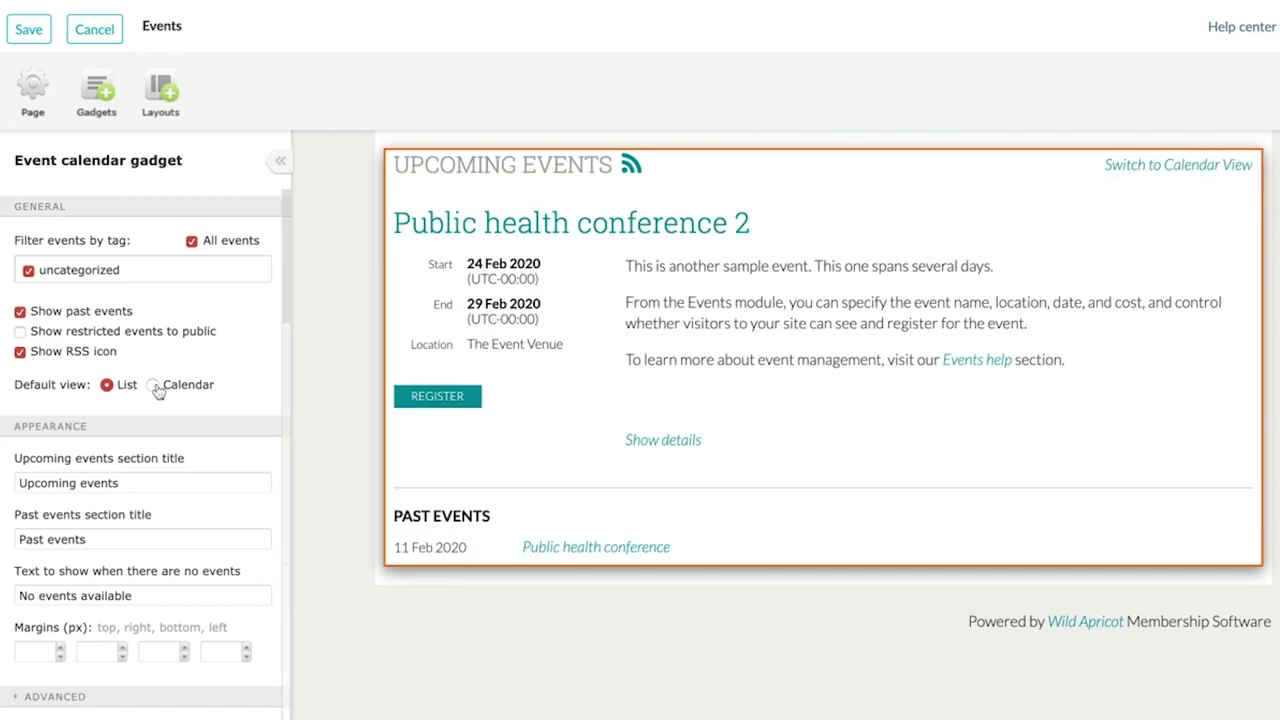
left_click(153, 385)
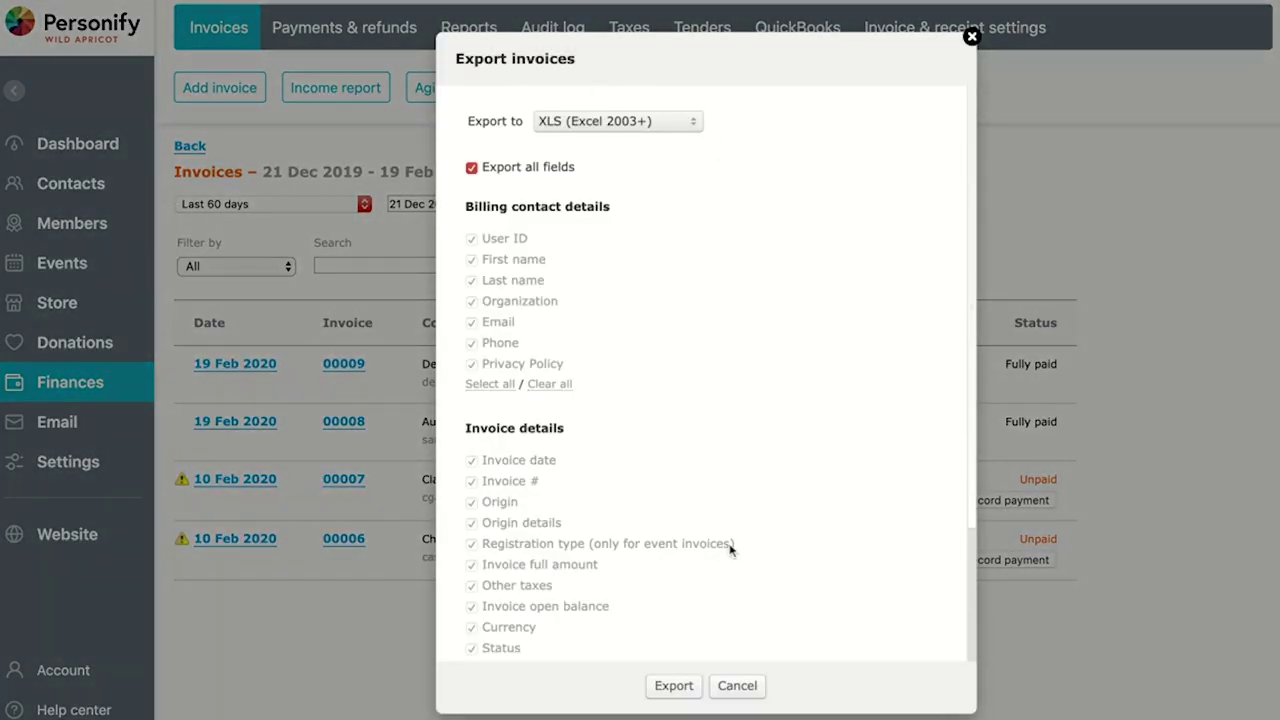
Step: Close the Export invoices dialog and bring up Export to QuickBooks for the four invoices
left_click(737, 686)
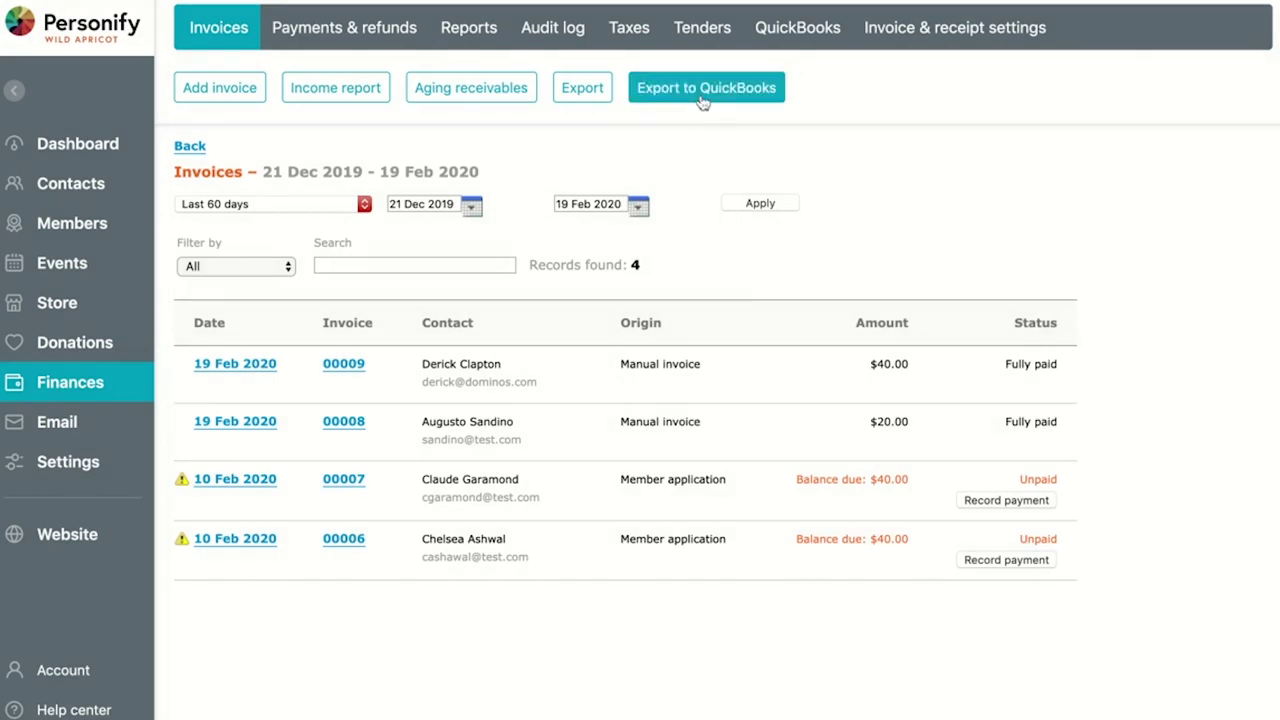
left_click(703, 92)
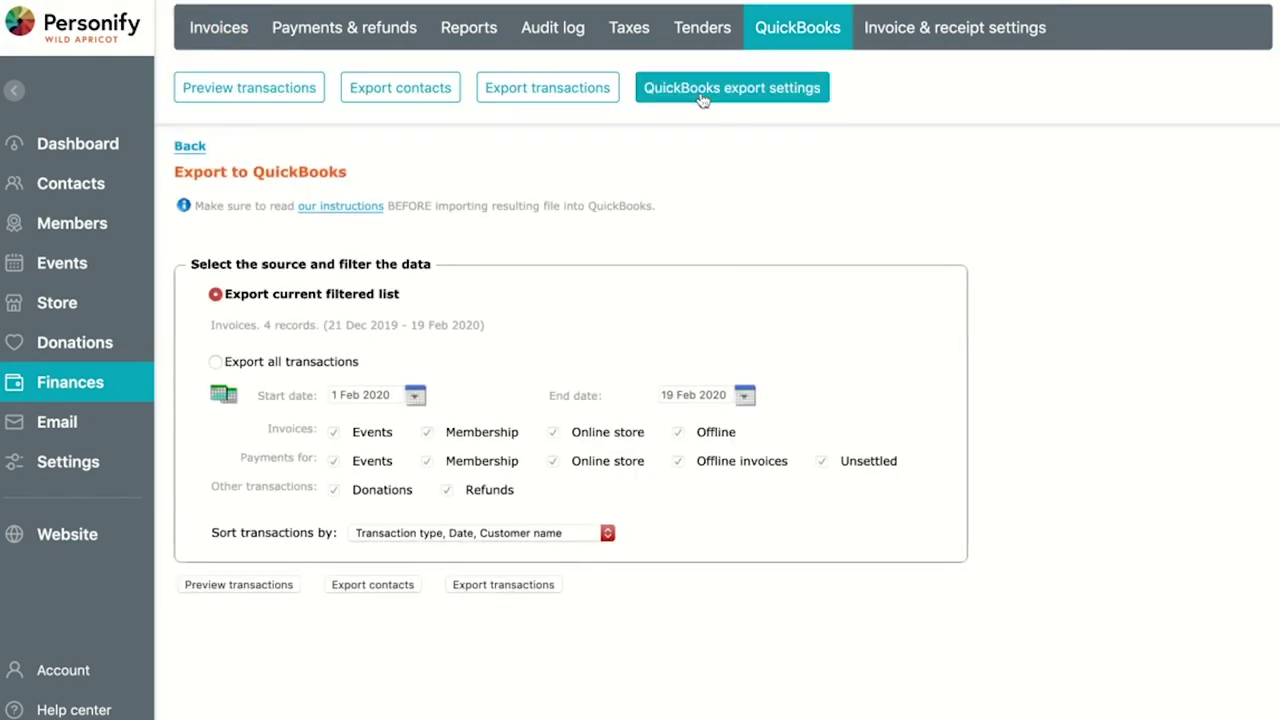